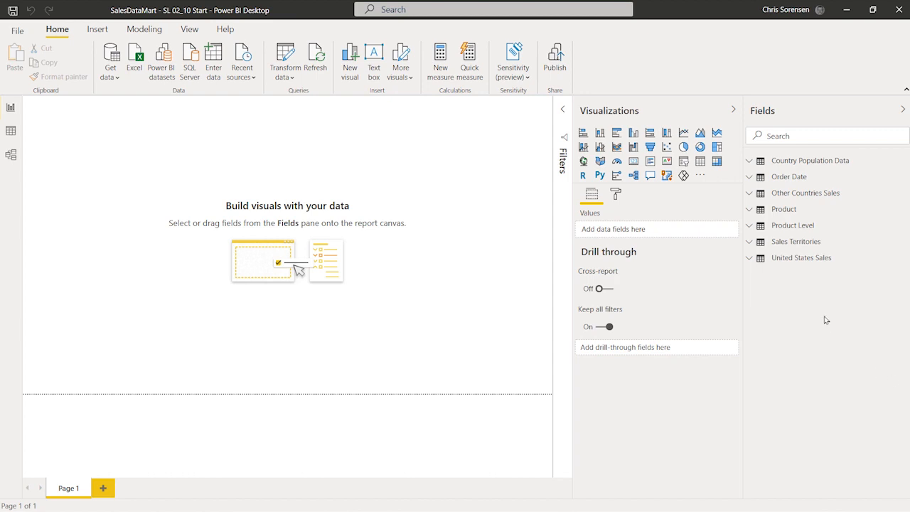
# Open the Power Query Editor after expanding the United States Sales and Other Countries Sales tables' fields
pyautogui.click(806, 259)
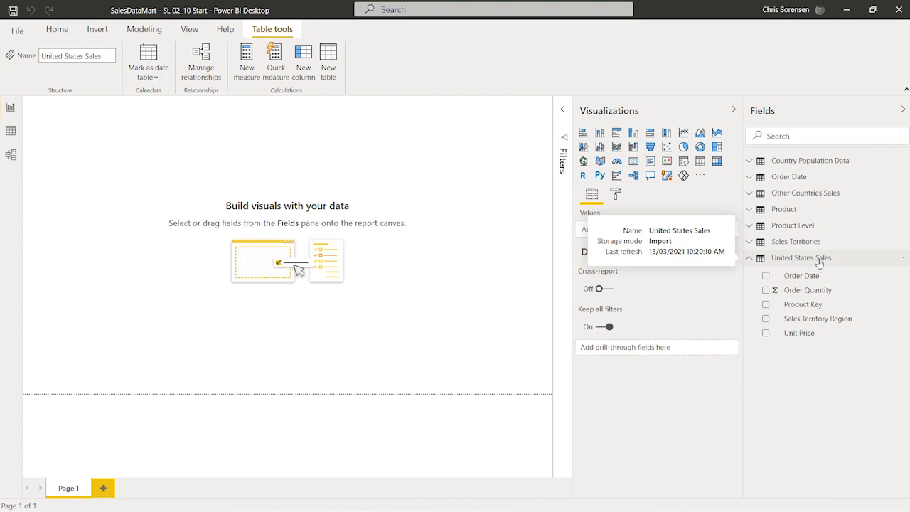
pyautogui.click(813, 197)
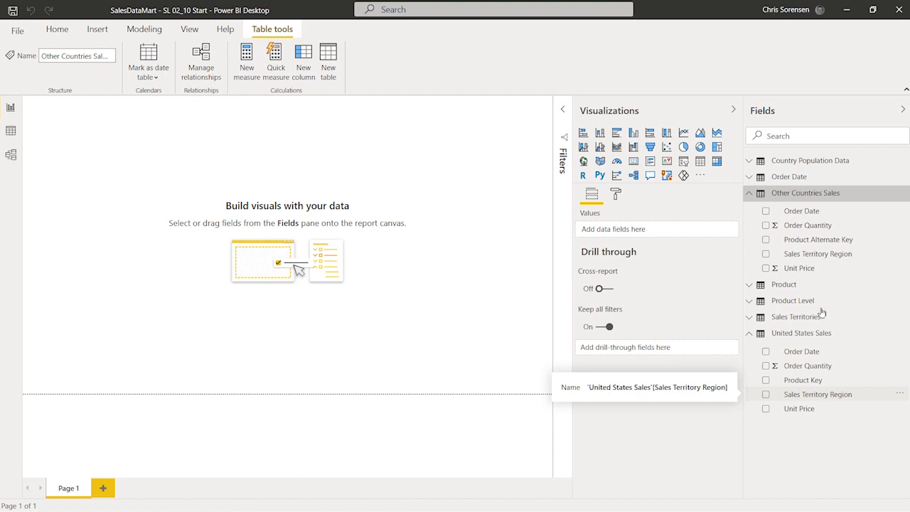
pyautogui.click(49, 36)
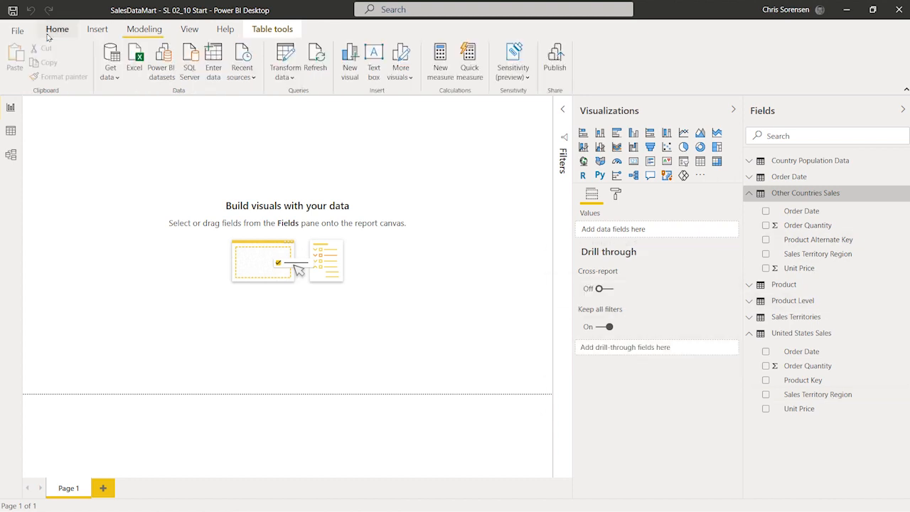
pyautogui.click(293, 62)
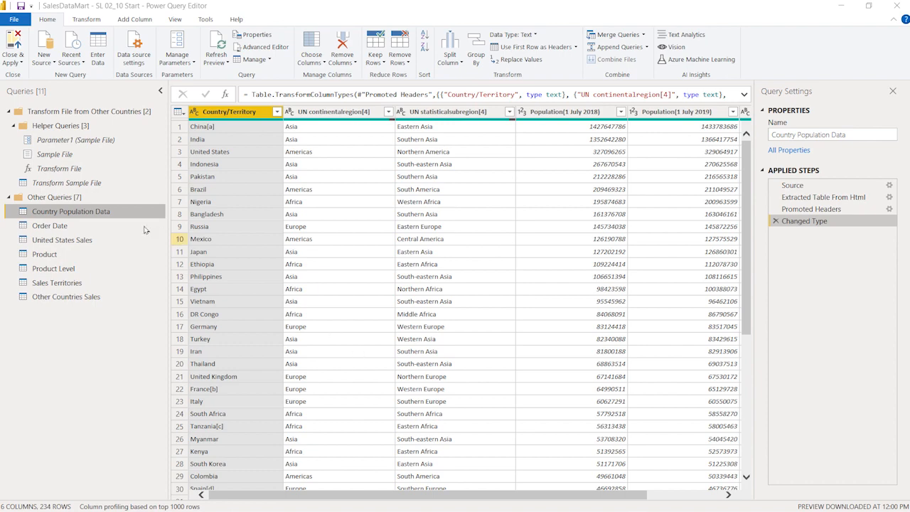
# Examine the United States Sales query's columns and the data type of its Unit Price column
pyautogui.click(86, 241)
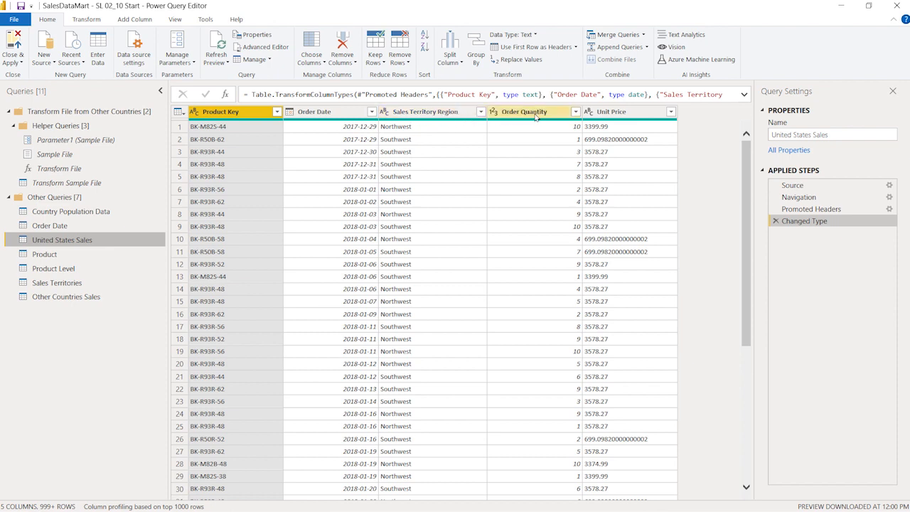
pyautogui.click(643, 113)
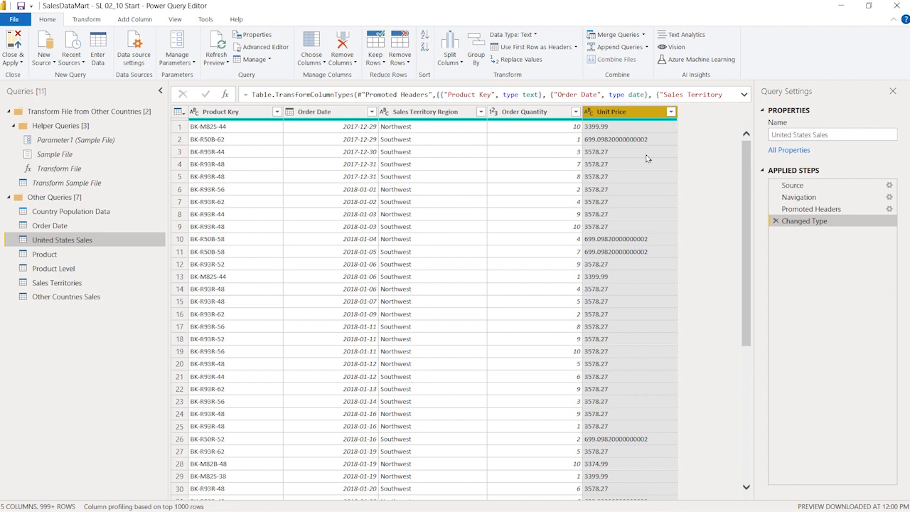
pyautogui.click(589, 112)
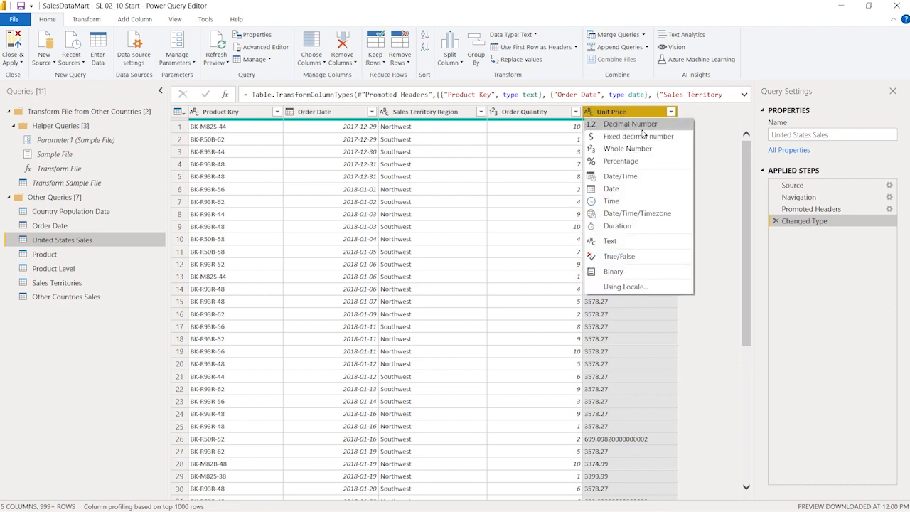
pyautogui.click(707, 116)
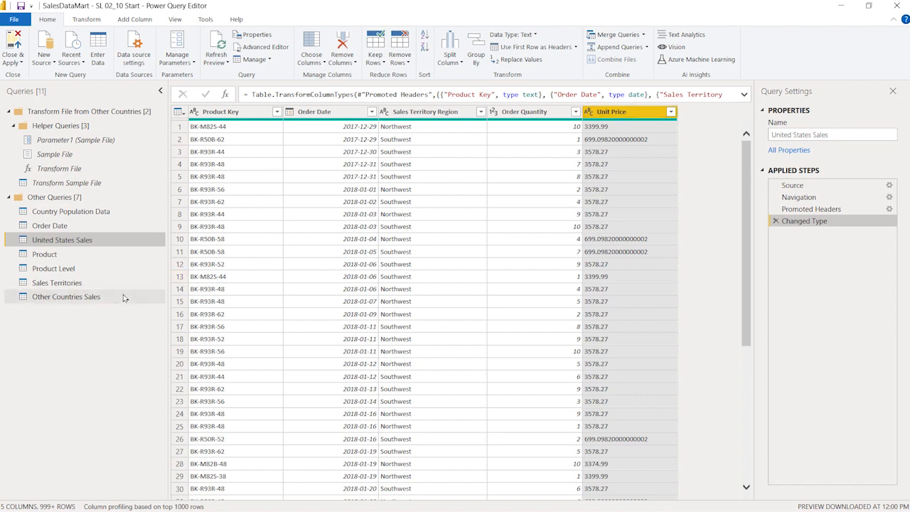
# Compare the Other Countries Sales query's columns and Unit Price data type with those of United States Sales
pyautogui.click(96, 297)
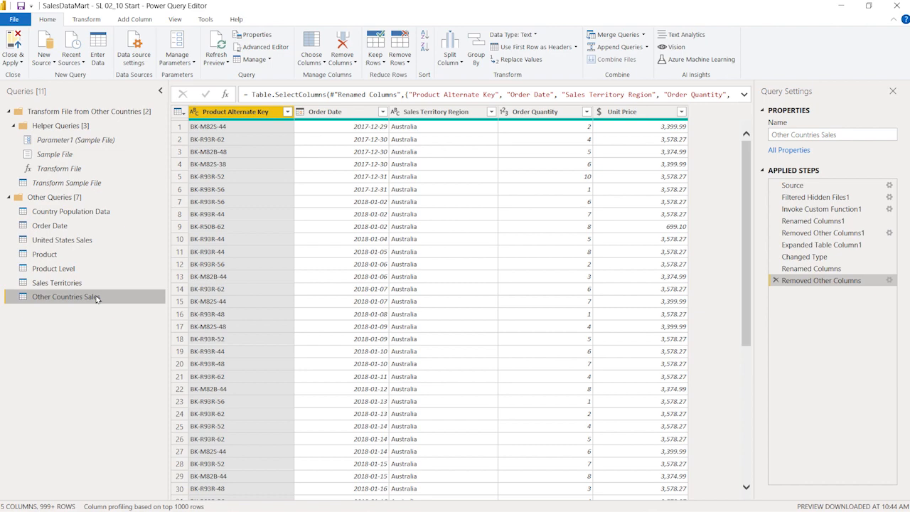
pyautogui.click(82, 242)
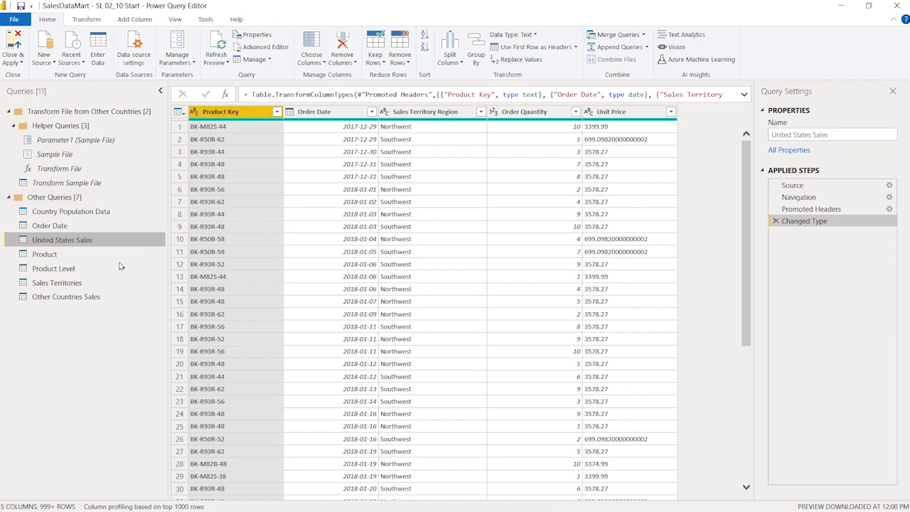
pyautogui.click(100, 297)
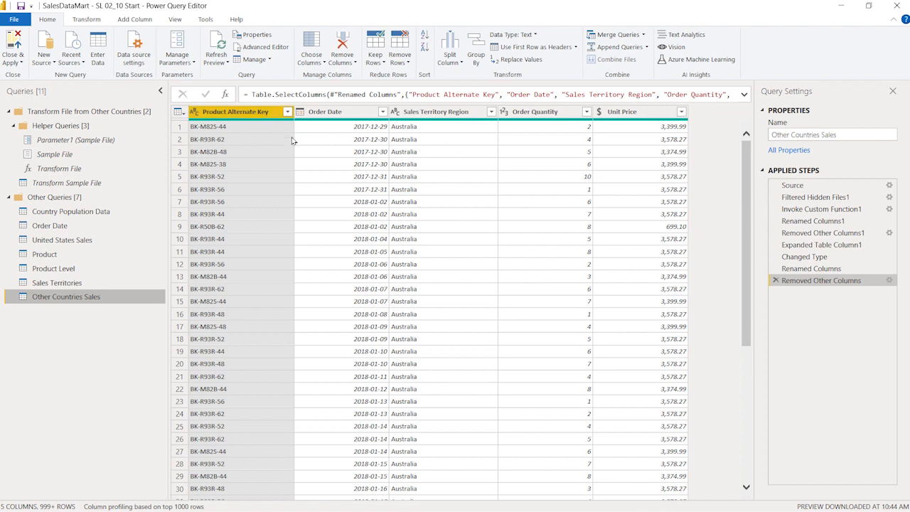
pyautogui.keyDown('ctrl'); pyautogui.click(637, 116); pyautogui.keyUp('ctrl')
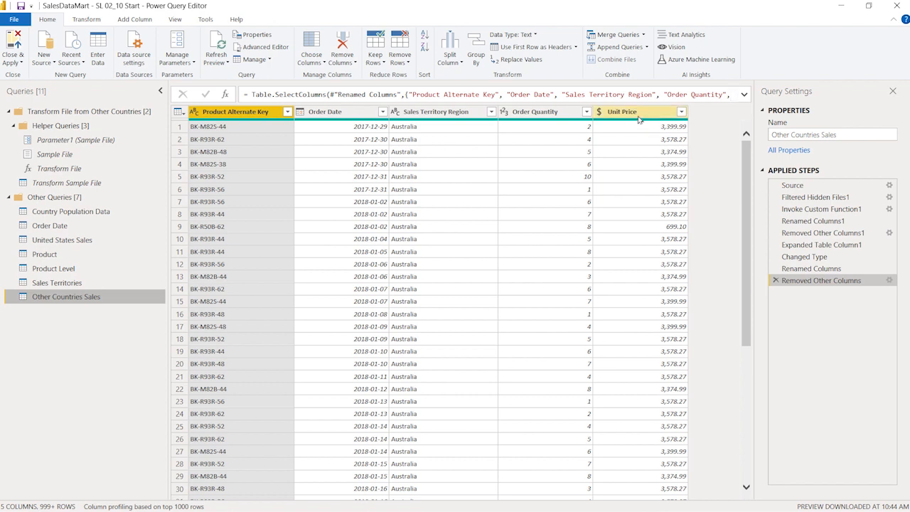
pyautogui.click(599, 112)
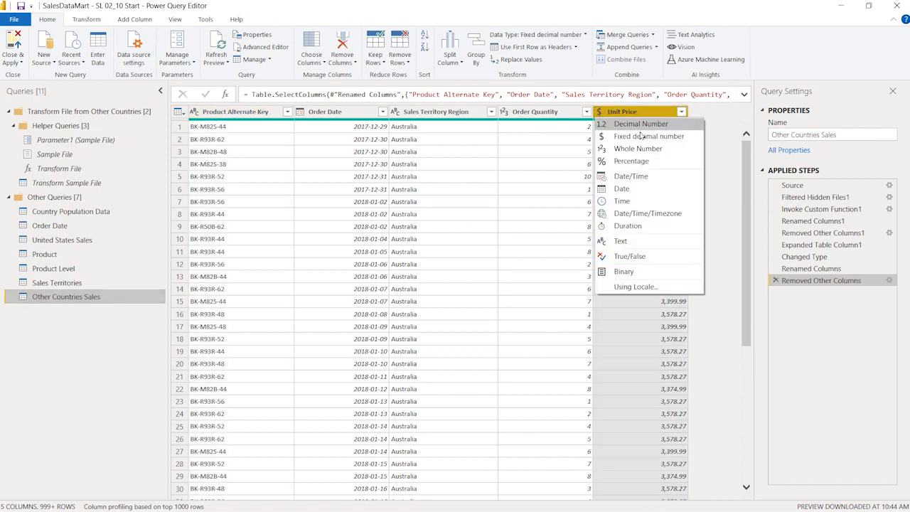
pyautogui.click(726, 123)
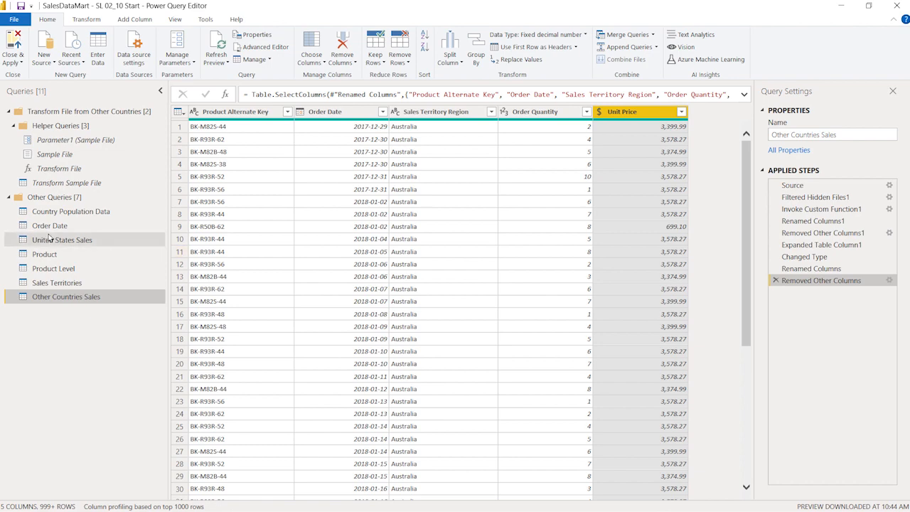
pyautogui.click(78, 241)
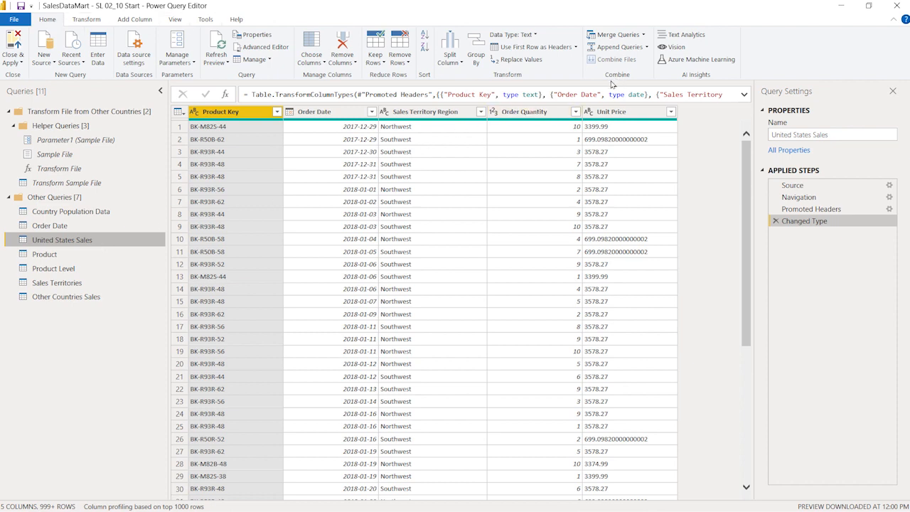
# Append United States Sales and Other Countries Sales as a new query combining the two tables
pyautogui.click(646, 47)
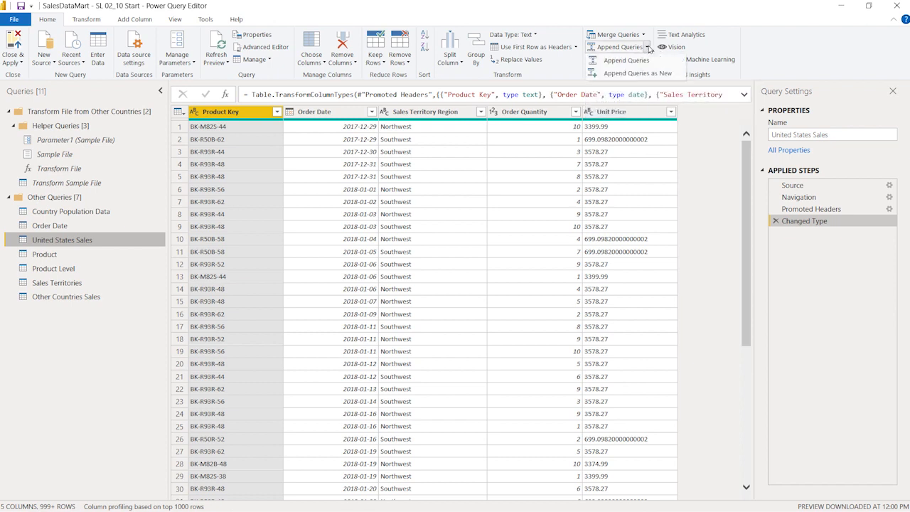
pyautogui.click(678, 75)
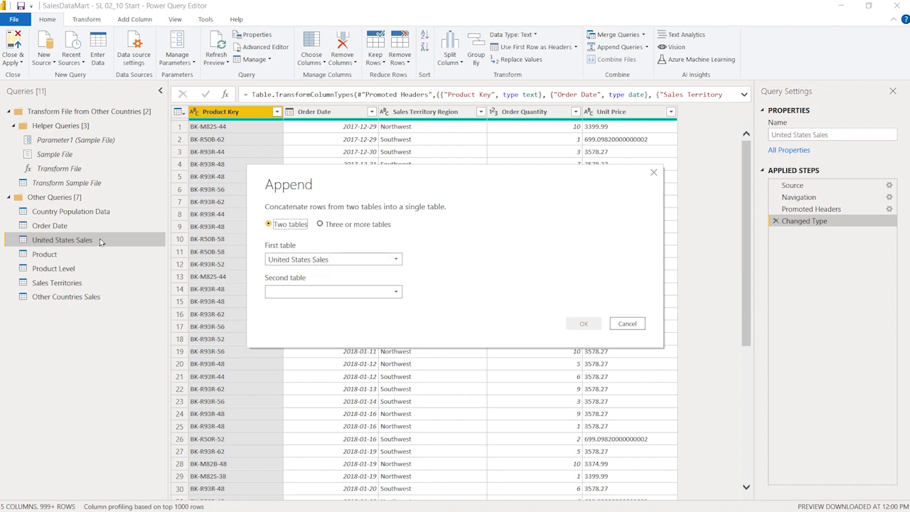
pyautogui.click(321, 296)
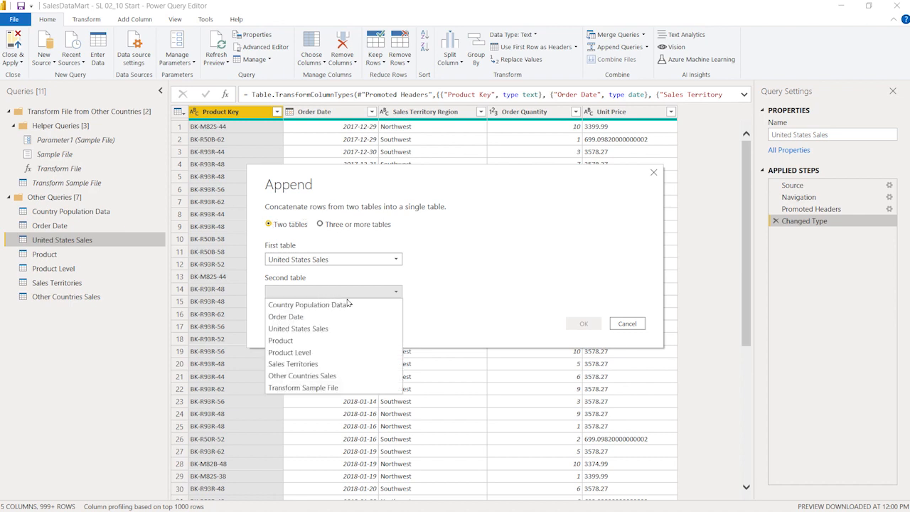
pyautogui.click(370, 375)
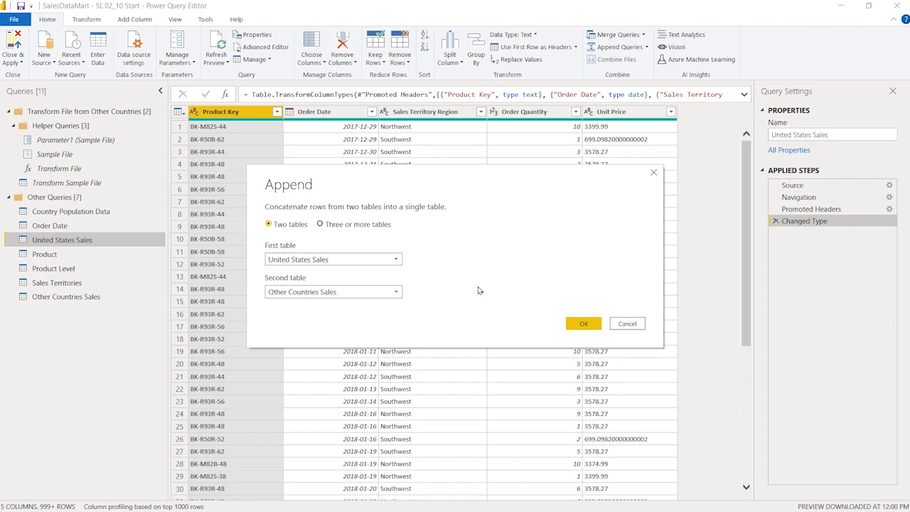
pyautogui.click(580, 325)
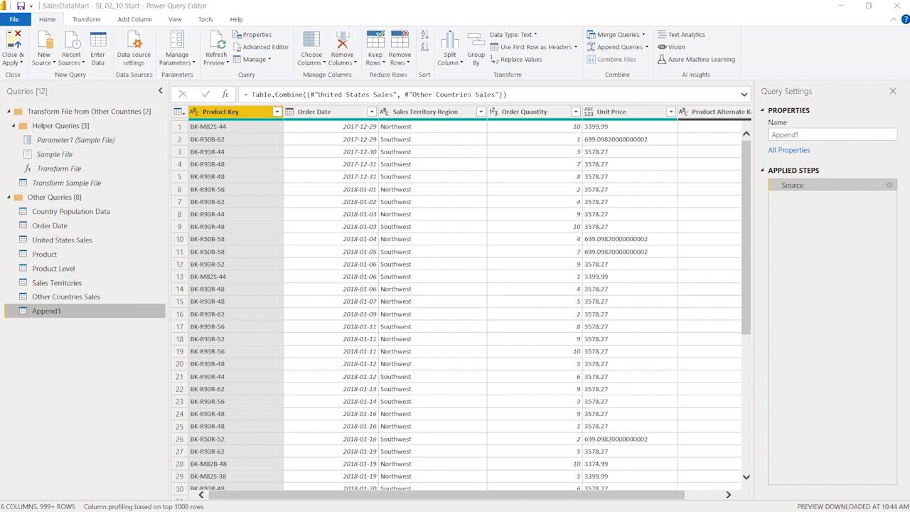
# Rename the appended query as Sales
pyautogui.click(818, 134)
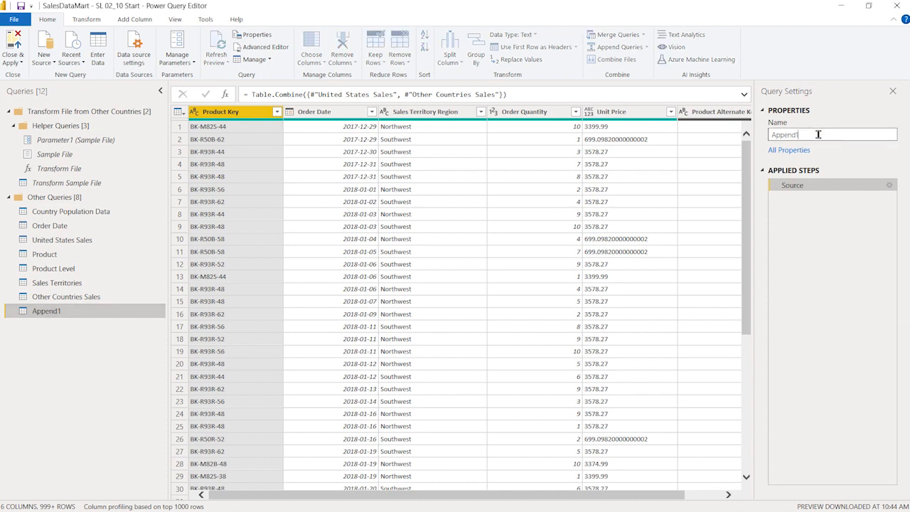
pyautogui.press('BackSpace')
pyautogui.press('BackSpace')
pyautogui.press('BackSpace')
pyautogui.press('BackSpace')
pyautogui.press('BackSpace')
pyautogui.press('BackSpace')
pyautogui.press('BackSpace')
pyautogui.write('Sales')
pyautogui.press('Return')
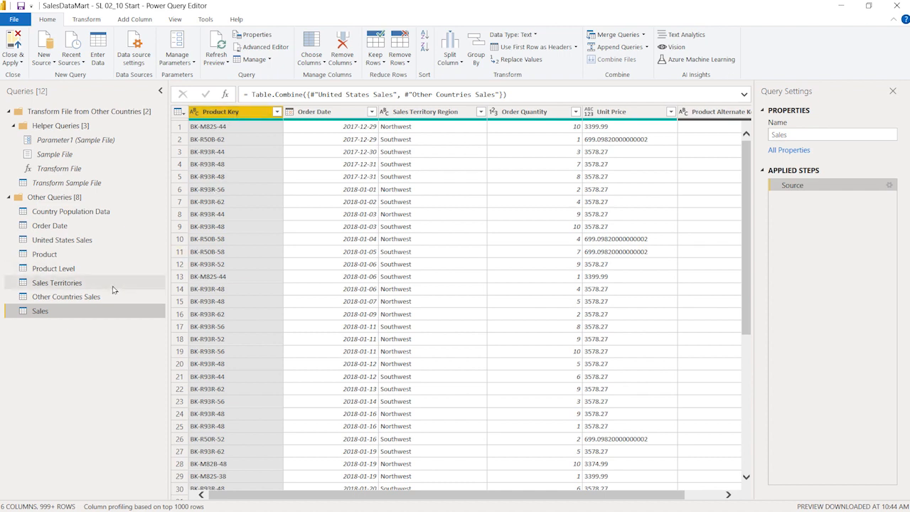
# Inspect the Sales query's columns and data types, including the extra Product Alternate Key column
pyautogui.click(80, 241)
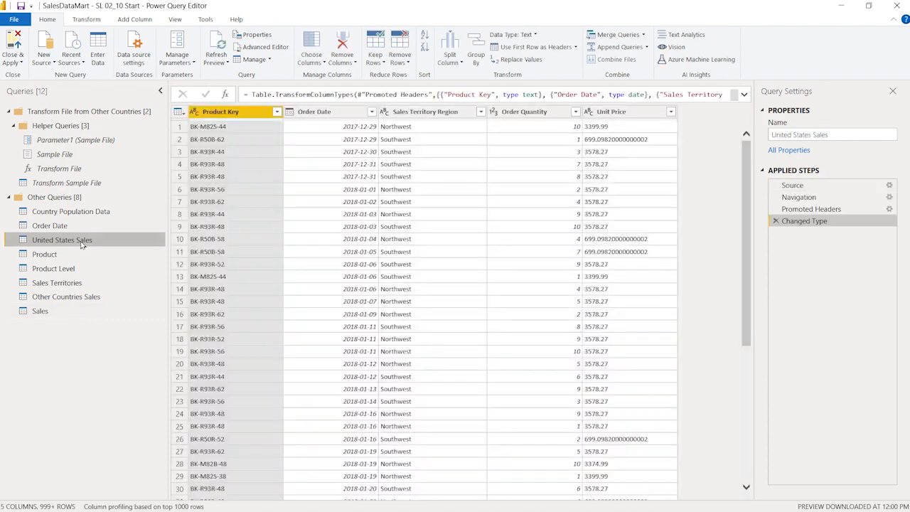
pyautogui.click(65, 310)
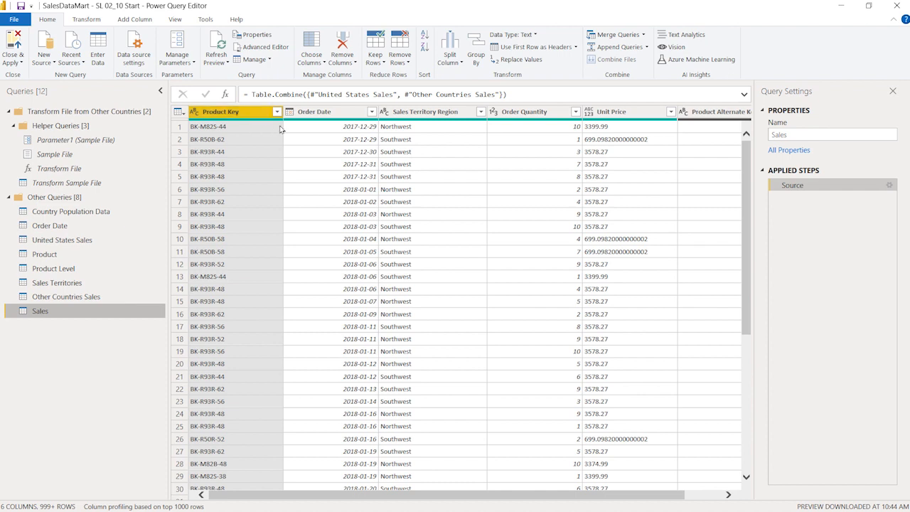
pyautogui.click(338, 114)
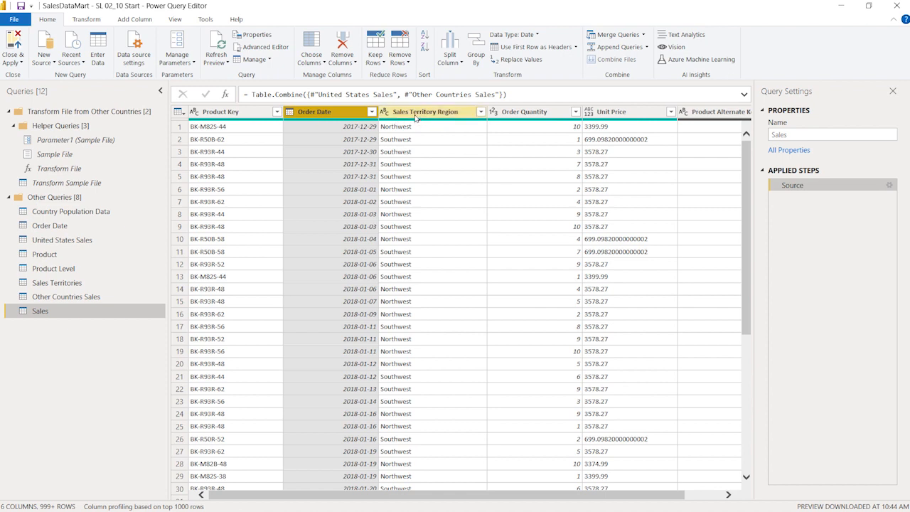
pyautogui.click(518, 113)
pyautogui.click(633, 116)
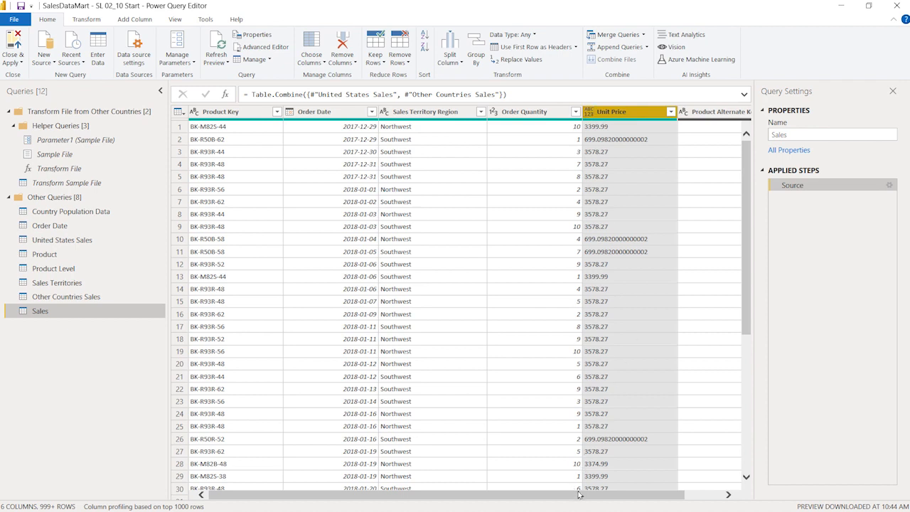
pyautogui.moveTo(579, 495); pyautogui.dragTo(616, 496)
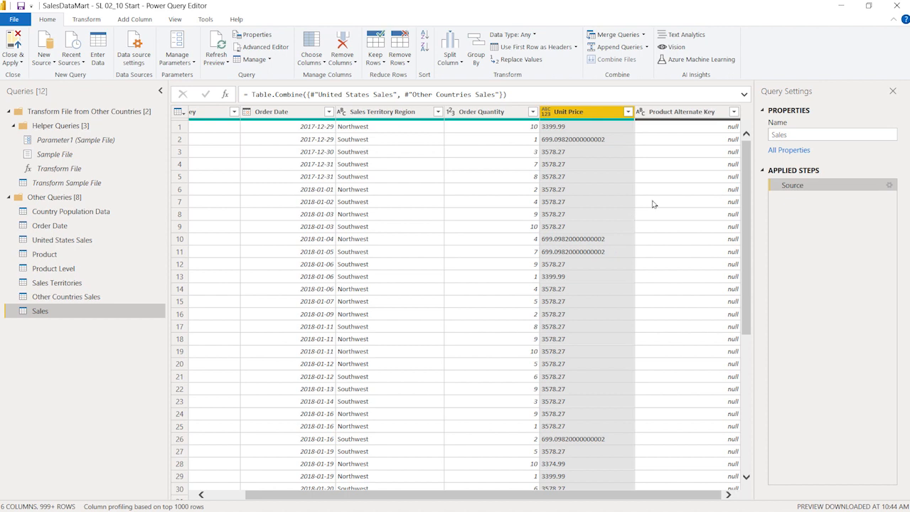
pyautogui.click(685, 113)
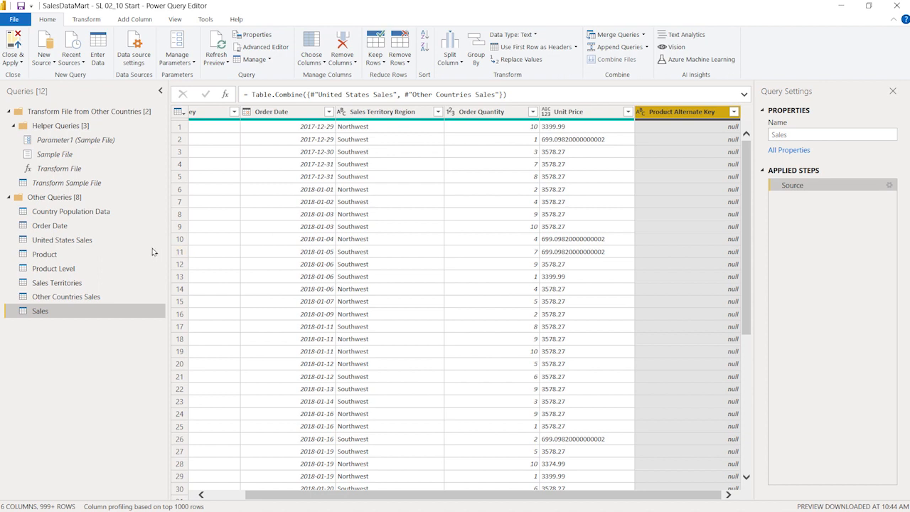
# Change the United States Sales Unit Price column to Fixed decimal number, replacing the current type conversion
pyautogui.click(80, 242)
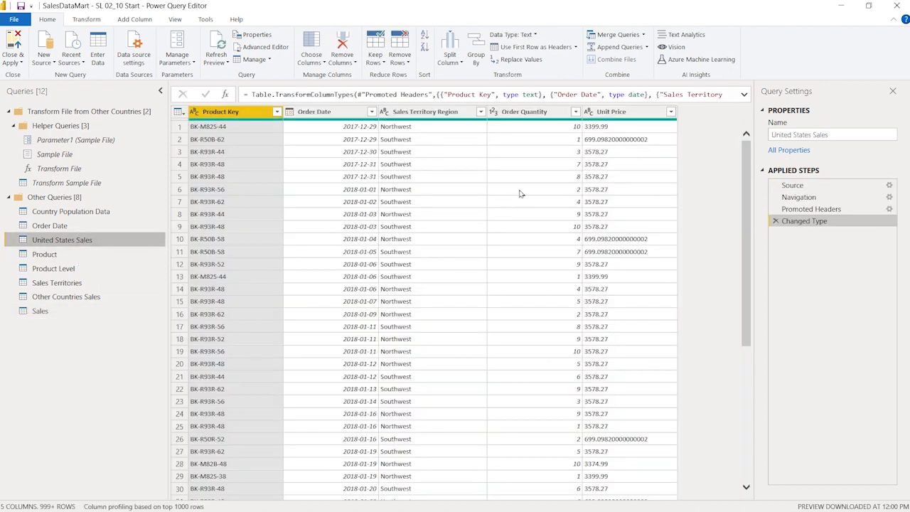
pyautogui.click(590, 115)
pyautogui.click(590, 114)
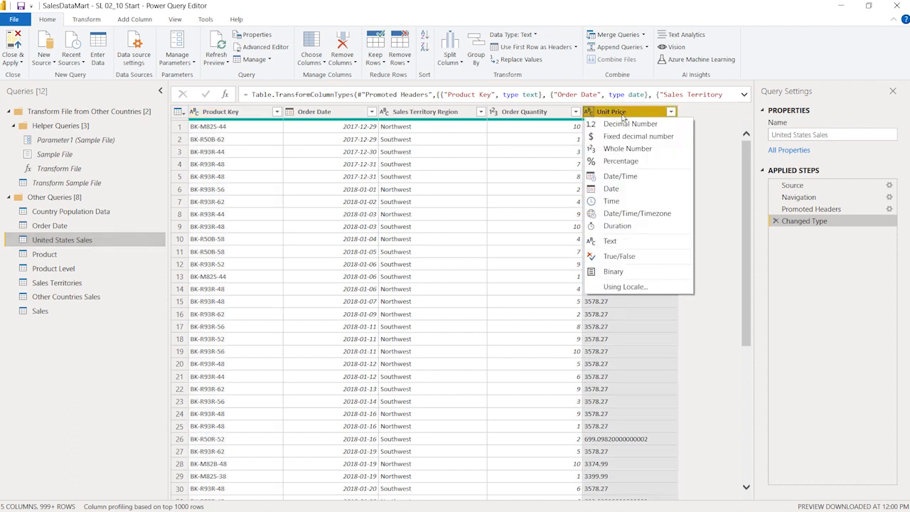
pyautogui.click(664, 138)
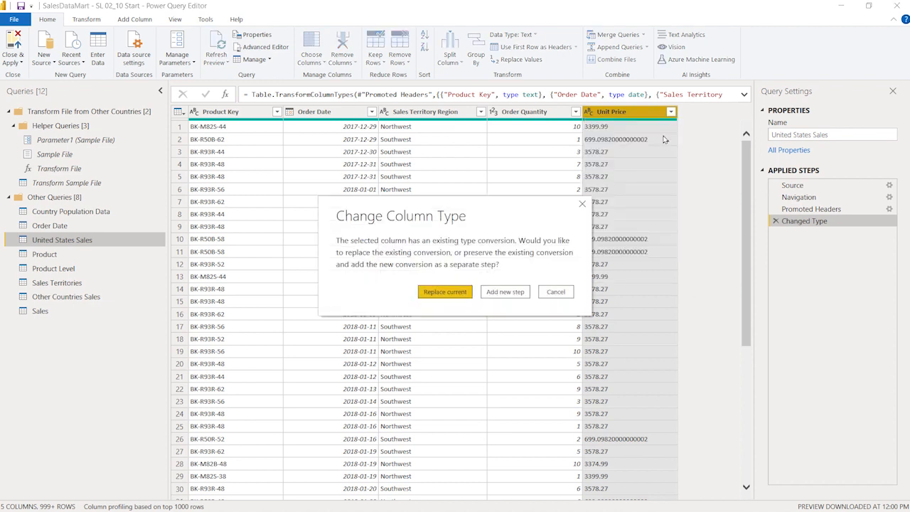
pyautogui.click(444, 292)
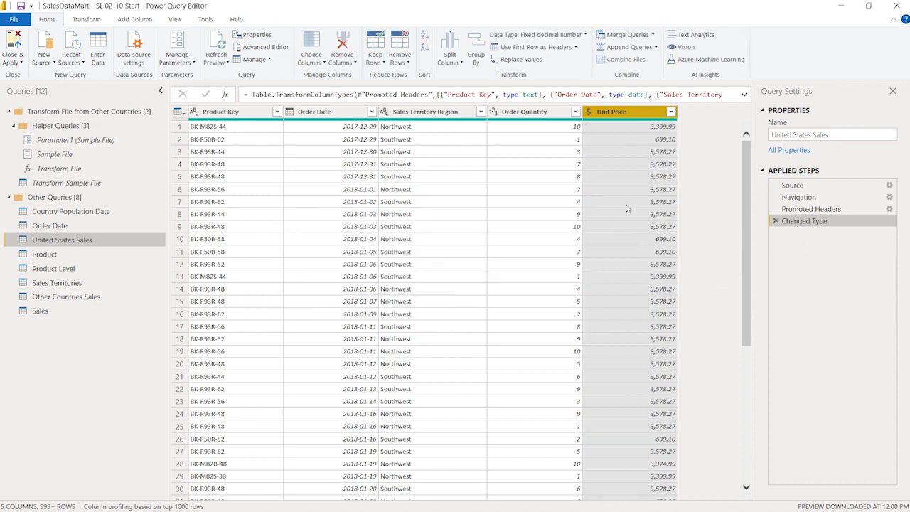
# Rename the Other Countries Sales column Product Alternate Key to Product Key
pyautogui.click(589, 111)
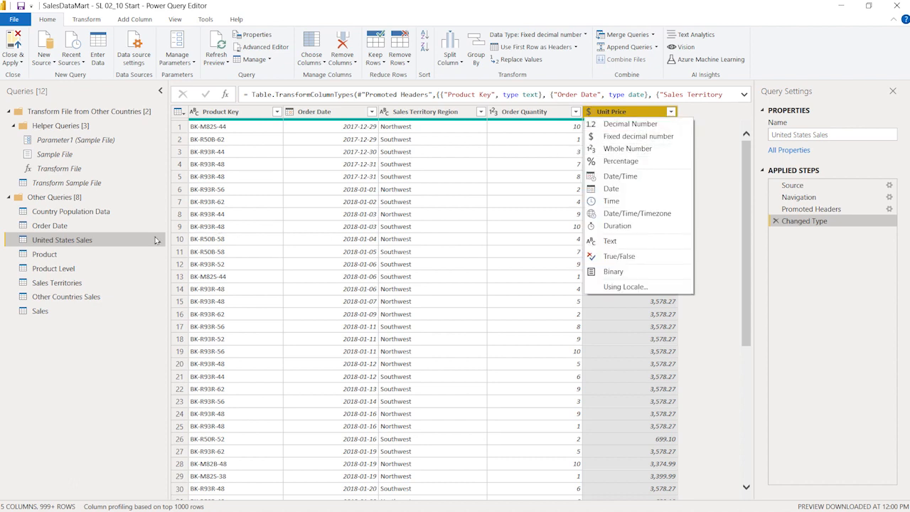
pyautogui.click(92, 297)
pyautogui.click(93, 298)
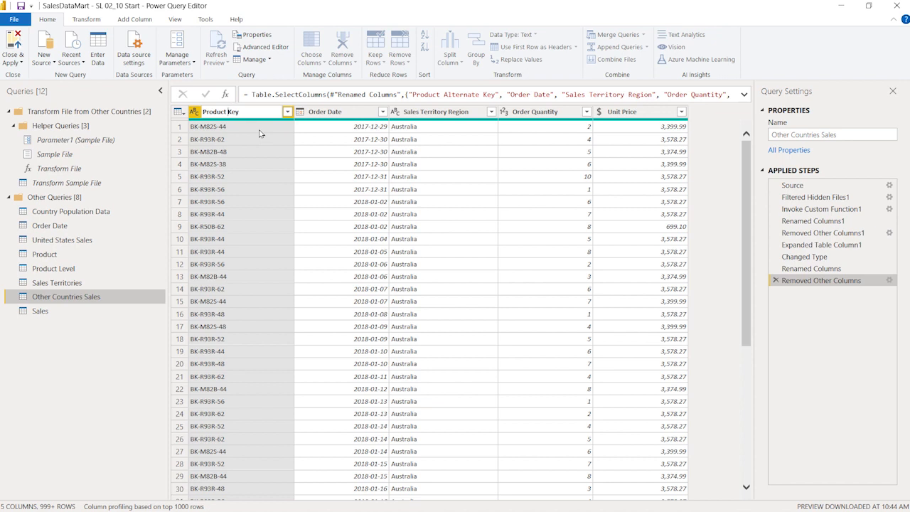
pyautogui.press('Return')
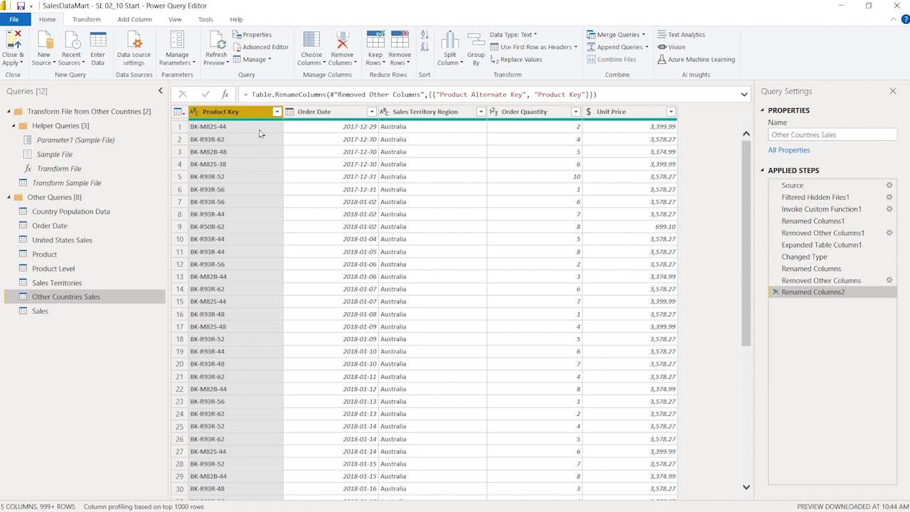
# Check the data type of the Unit Price column in the Sales query
pyautogui.click(61, 313)
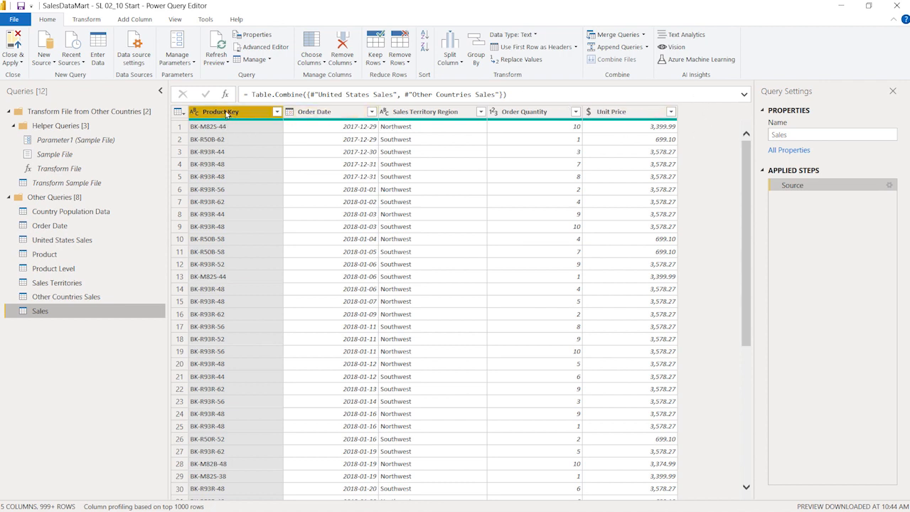
pyautogui.click(587, 112)
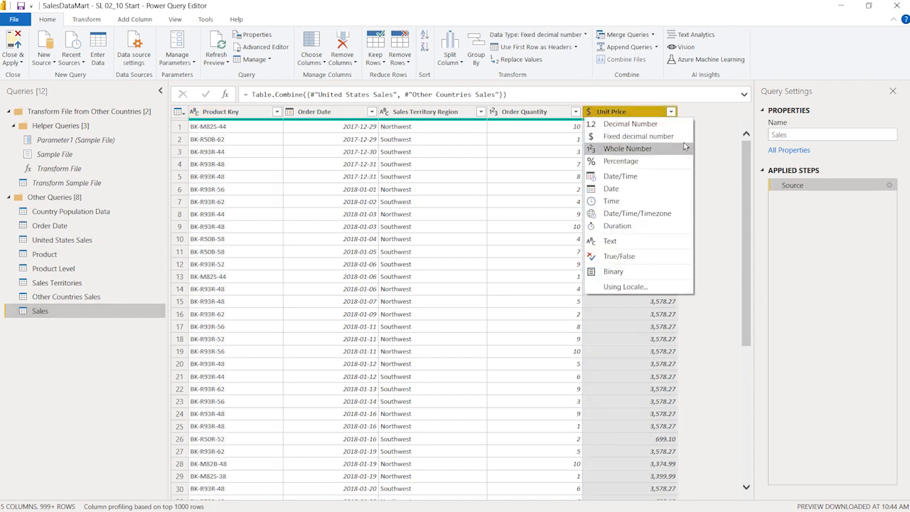
pyautogui.click(601, 113)
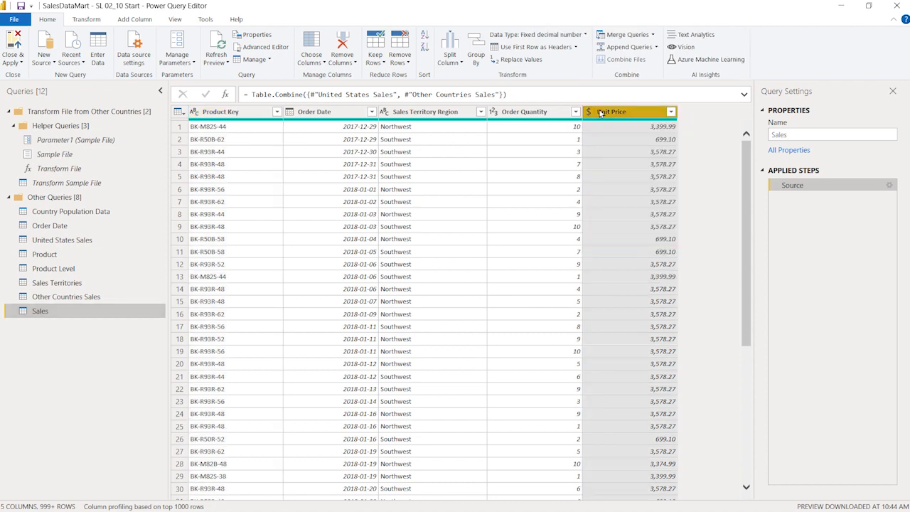